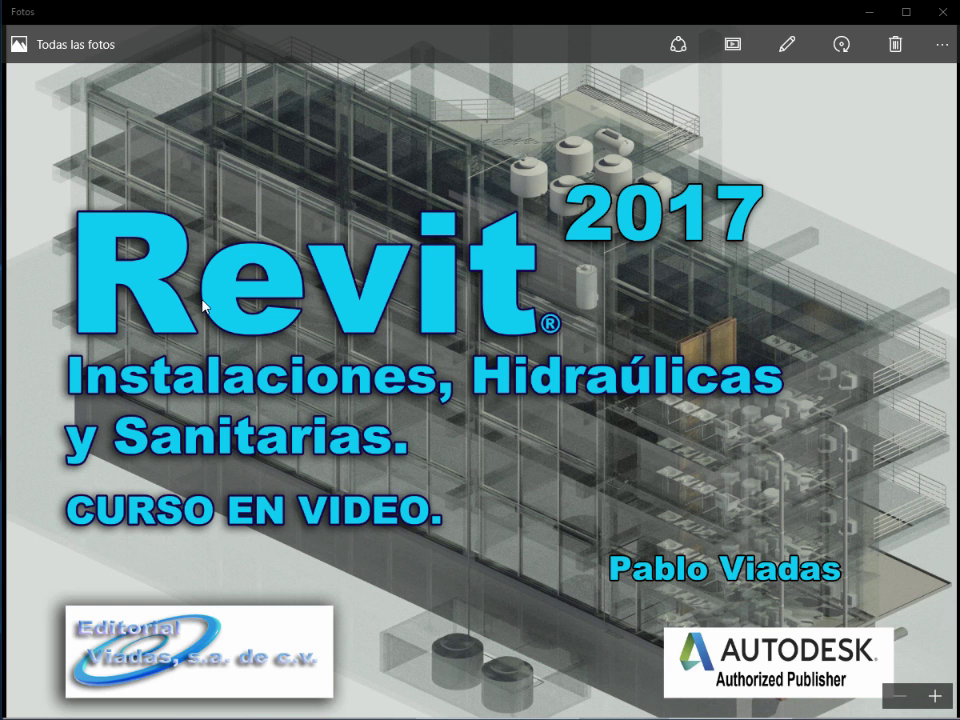
Hide the Photos cover image and bring up the Instalaciones MEP ribbon tools, passing through Estructura.
click(868, 14)
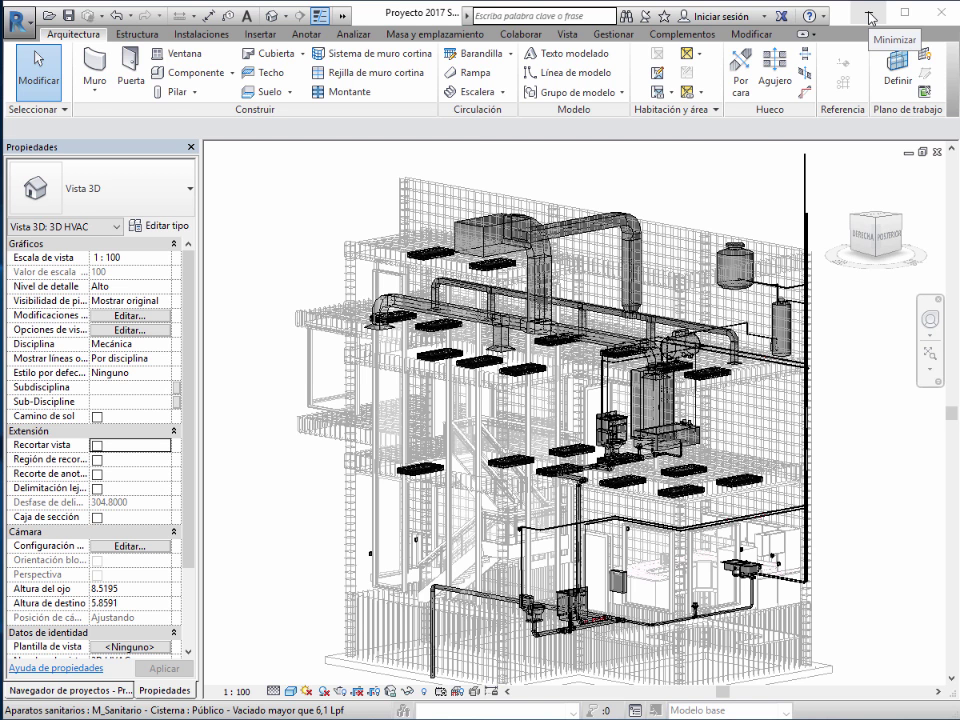
click(137, 38)
click(199, 36)
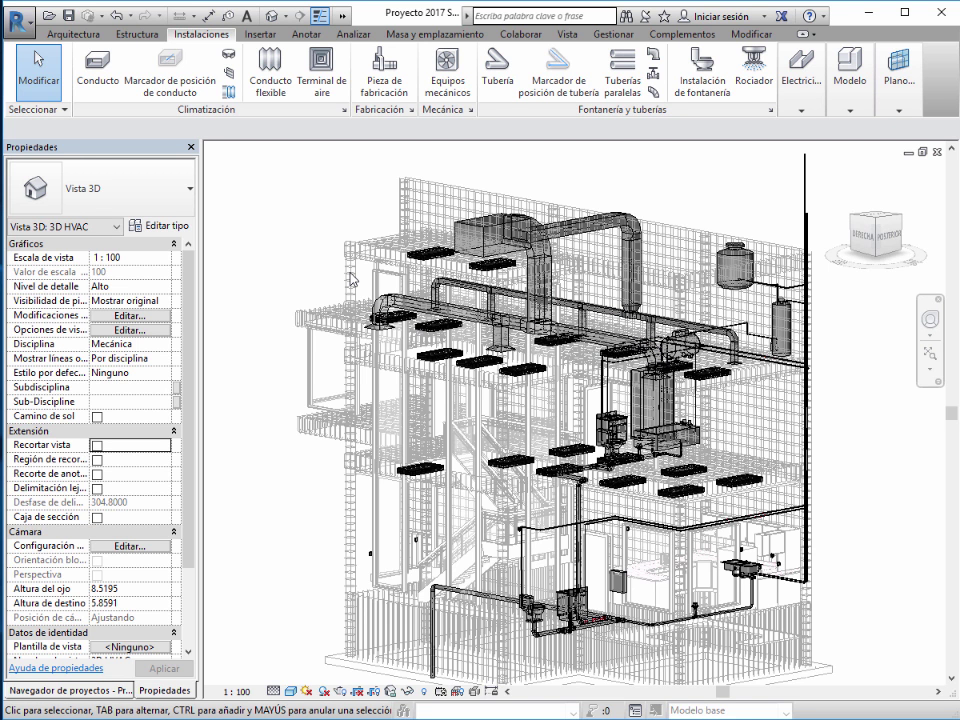
In the Project Browser, collapse Arquitectura, Coordinación, Electricidad and Mecánica, and expand Fontanería.
click(118, 690)
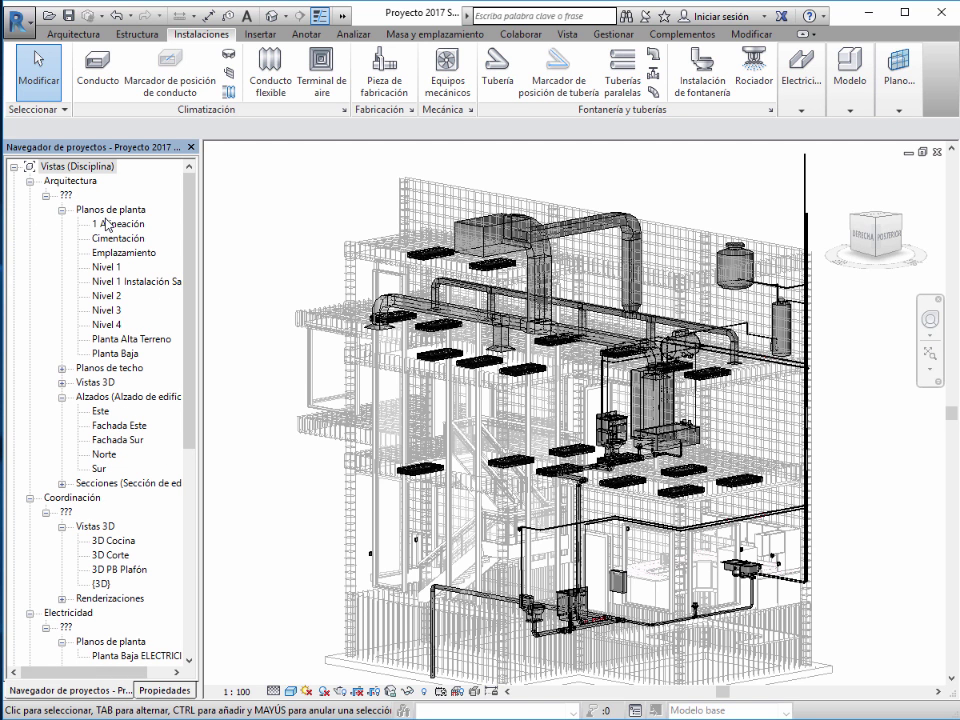
click(29, 182)
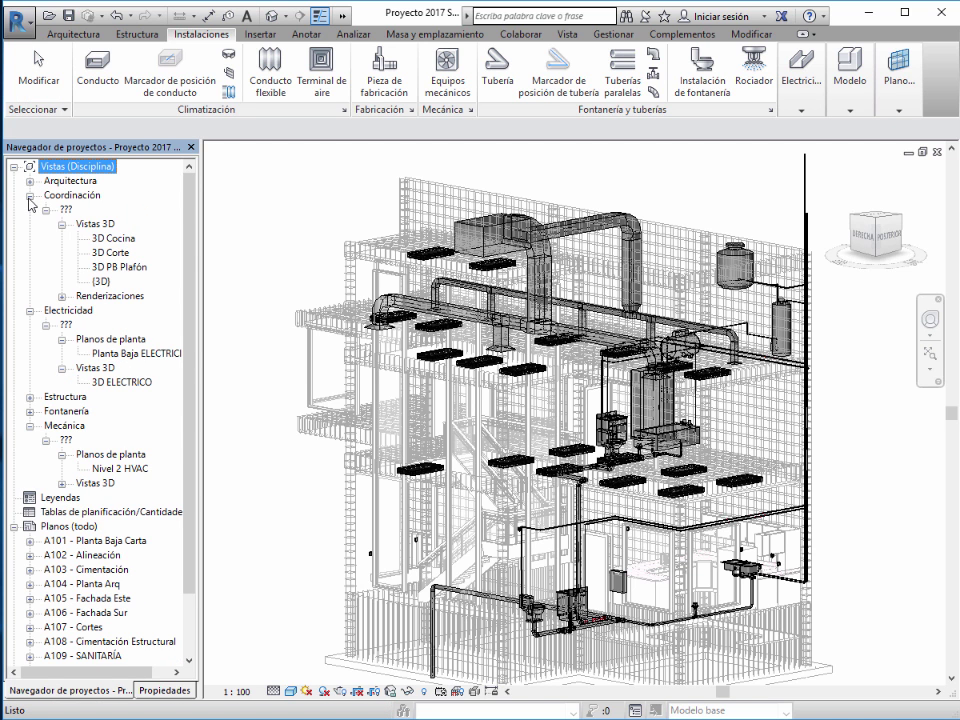
click(29, 196)
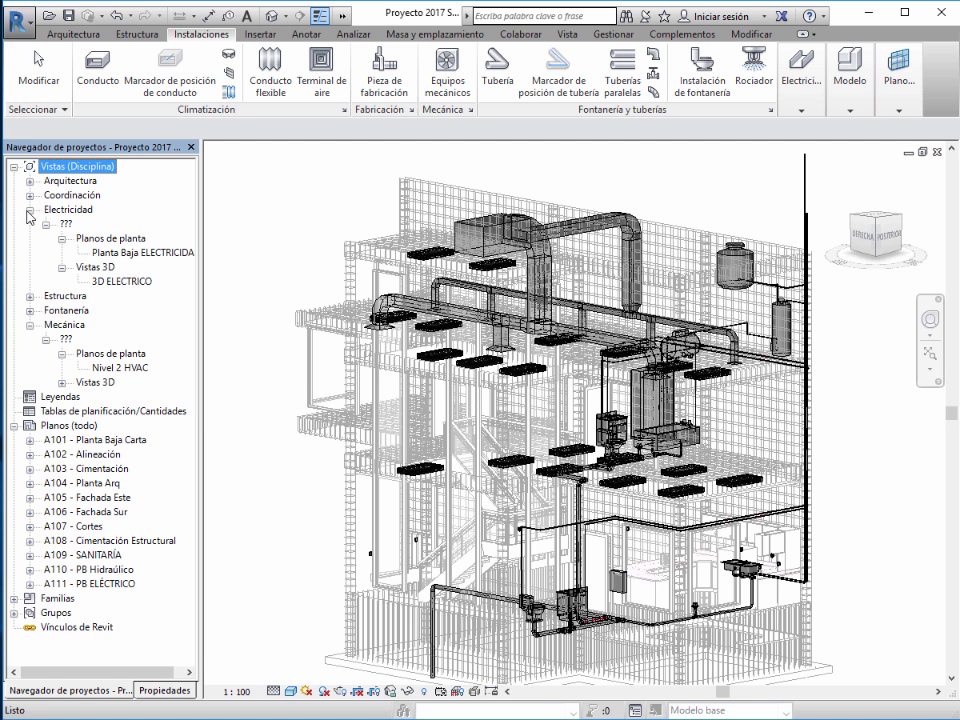
click(30, 211)
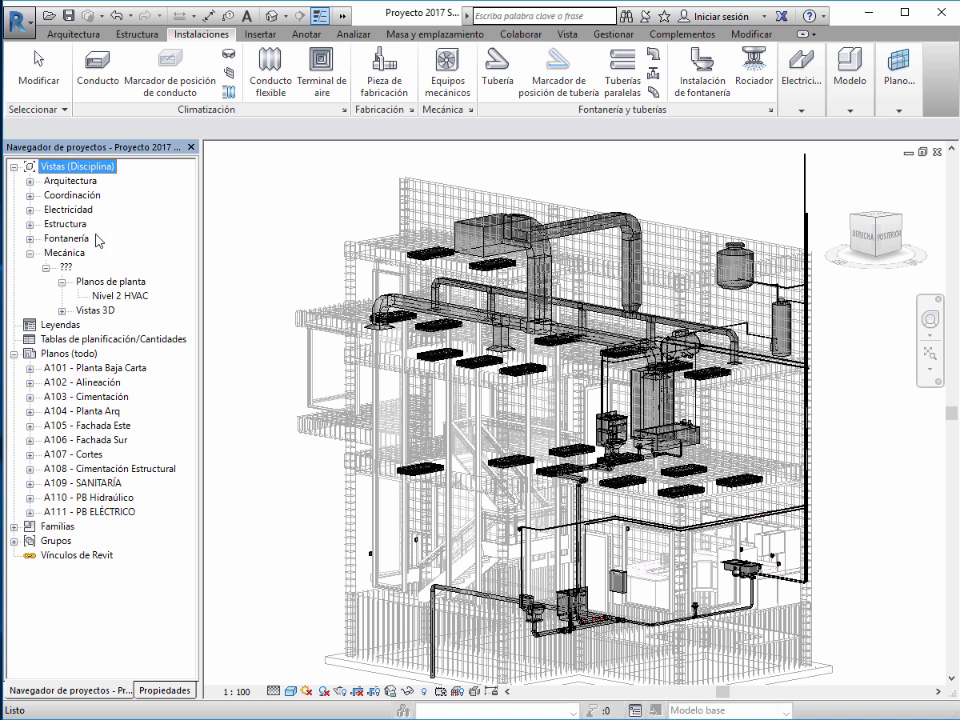
click(29, 253)
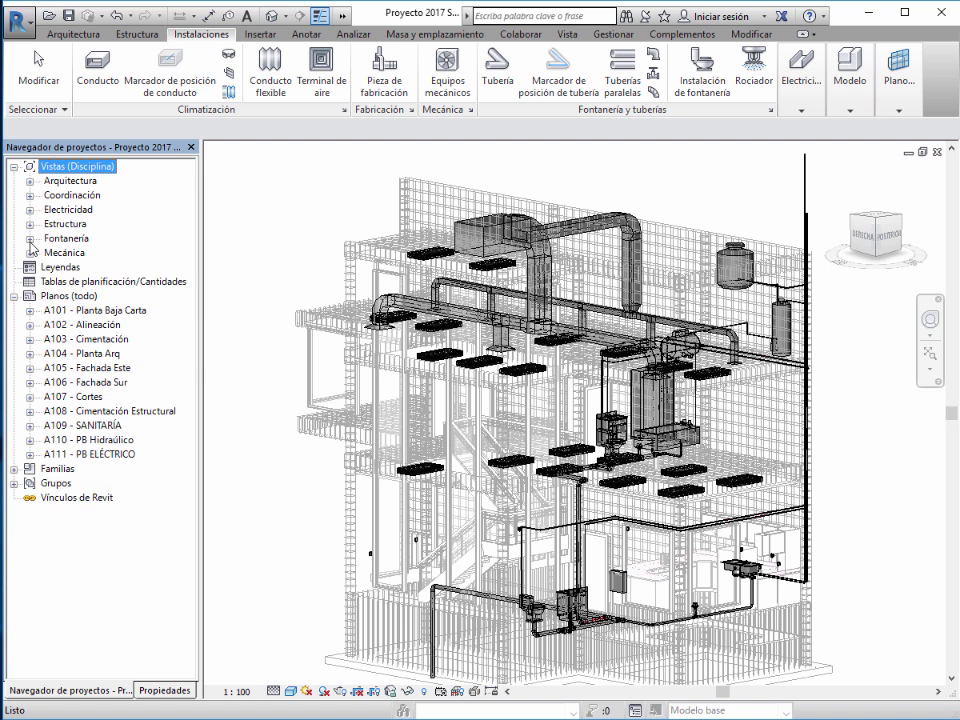
click(29, 239)
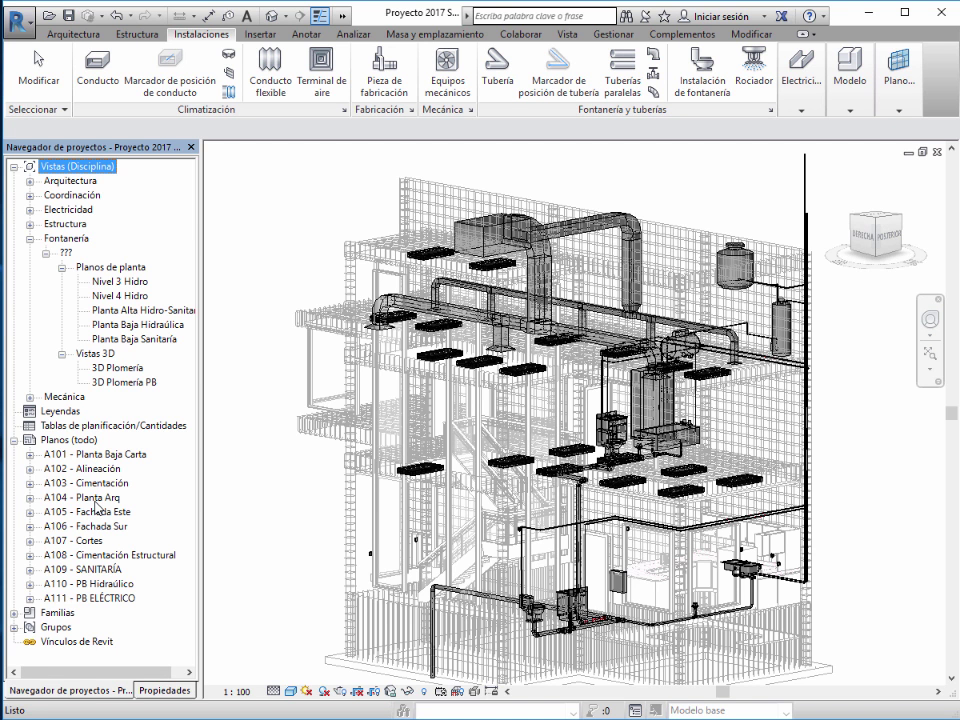
Re-expand Arquitectura, then switch to the open document Project Exercise Cristal.rvt.
click(30, 181)
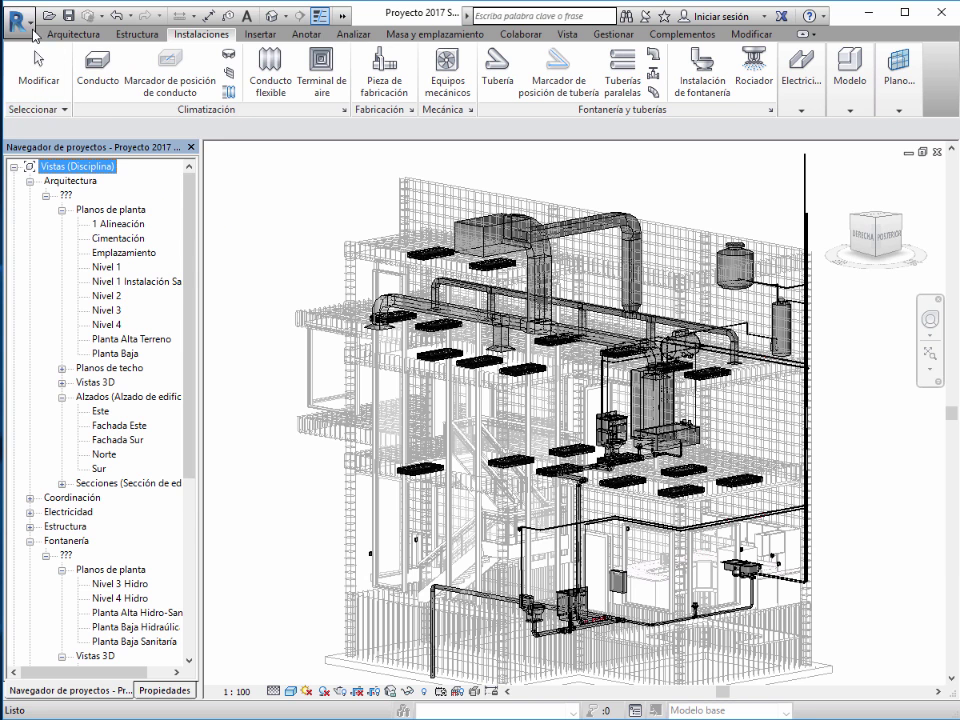
click(33, 31)
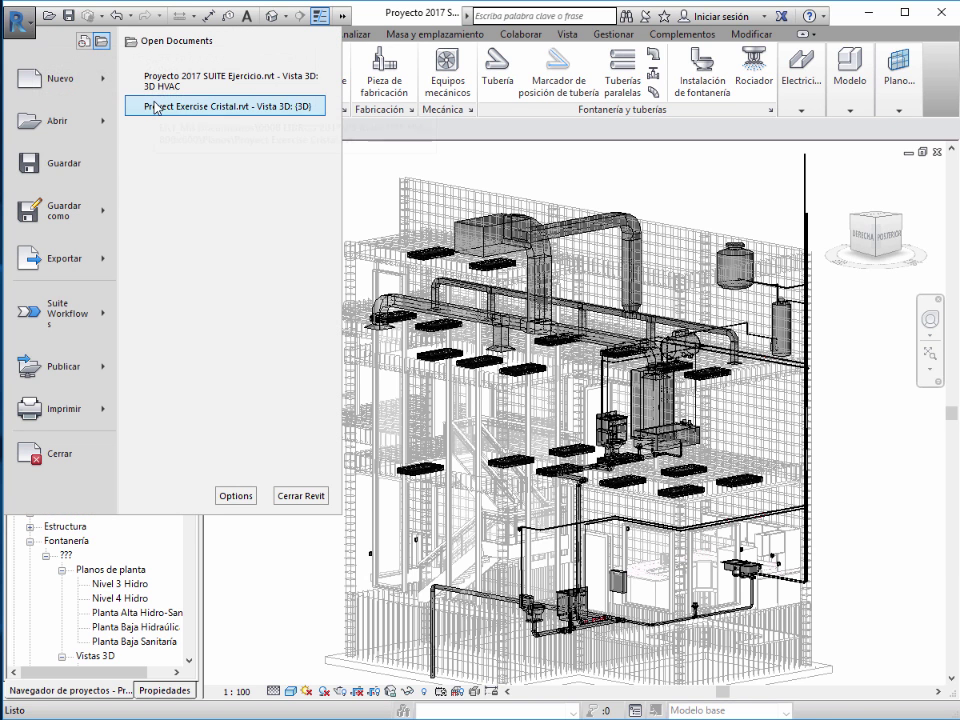
click(155, 107)
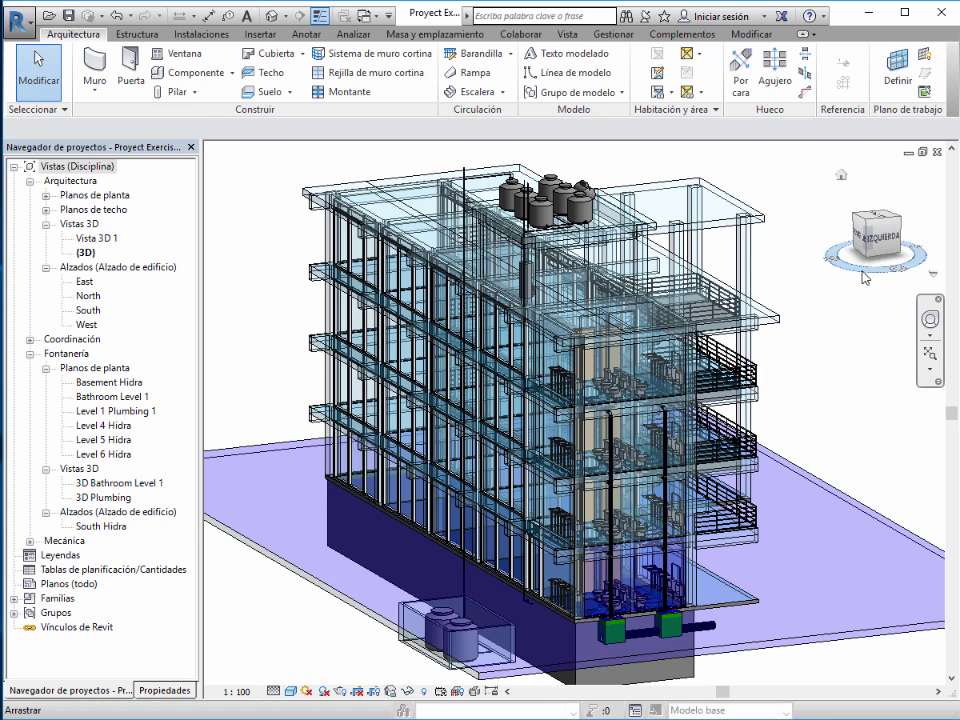
Orbit the Cristal building with the ViewCube to a slightly different angle.
drag(865, 277, 853, 313)
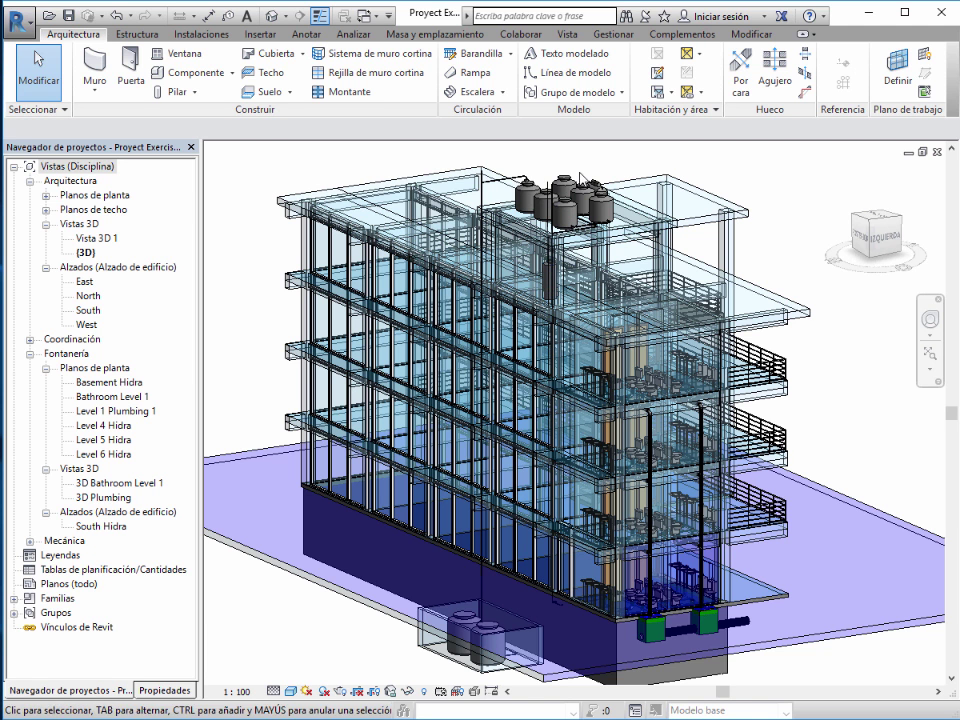
Zoom in on the sinks and toilets and orbit around the bathroom fixtures.
scroll(629, 392, up, 5)
scroll(629, 392, up, 3)
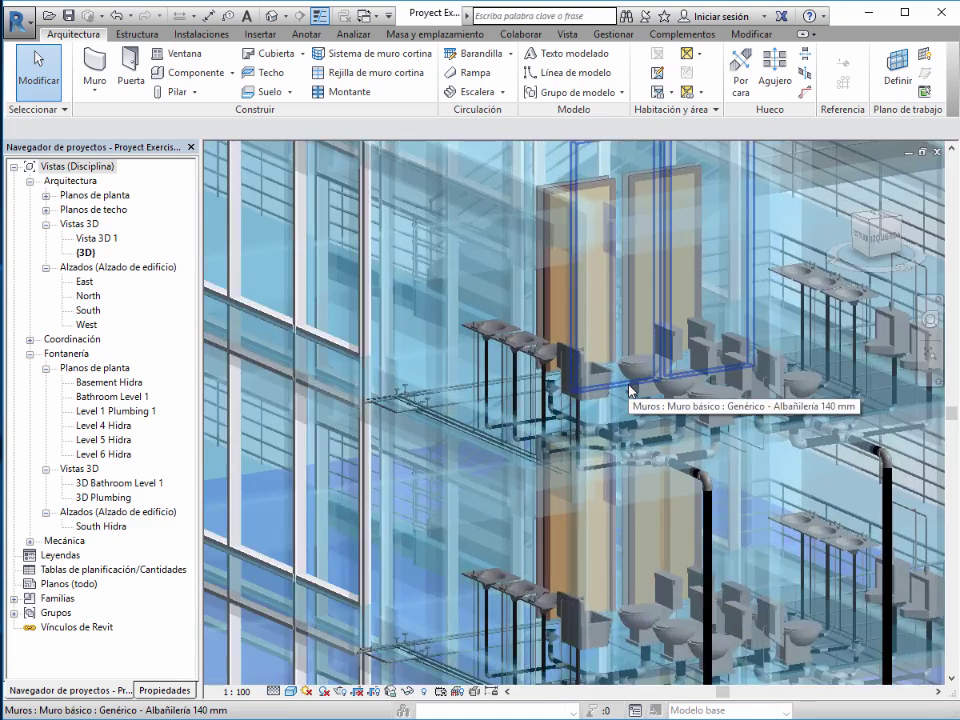
scroll(610, 400, up, 2)
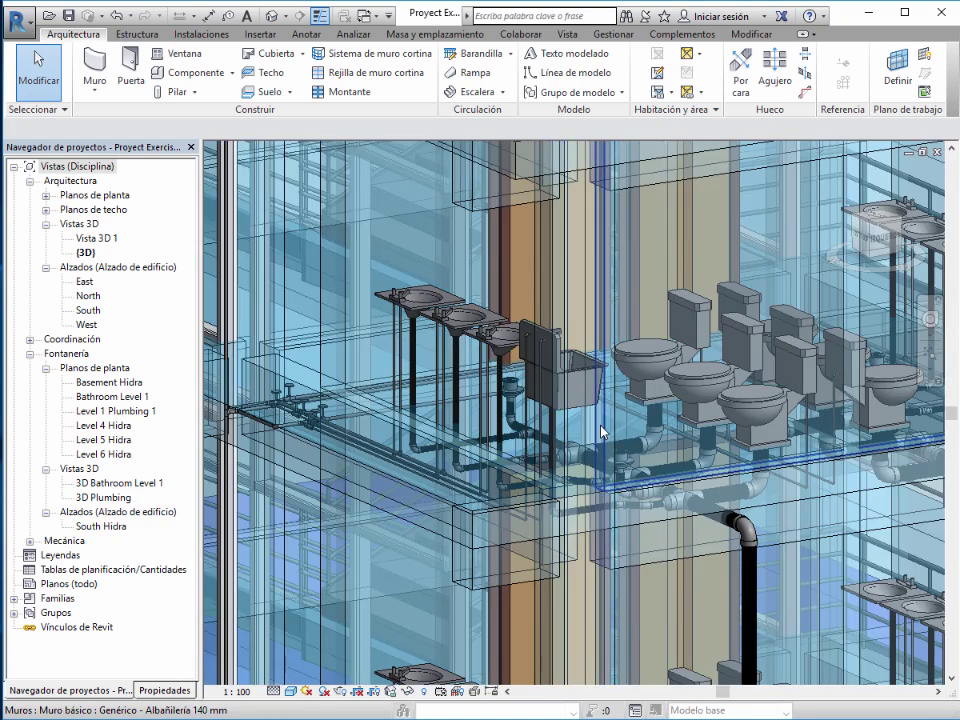
scroll(601, 431, down, 2)
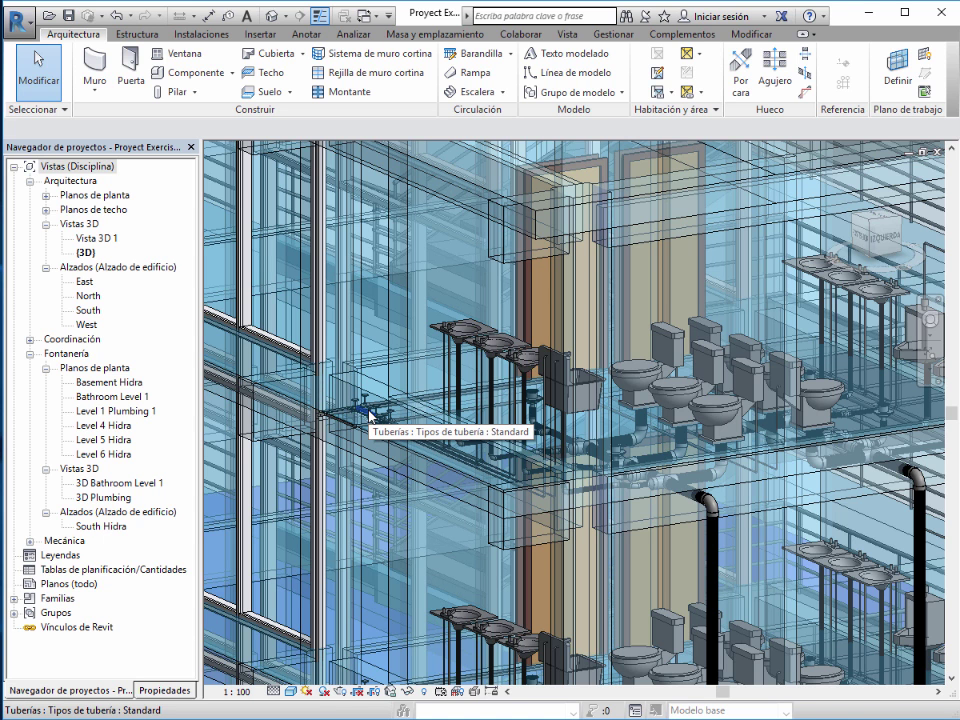
shift+middle_drag(370, 413, 300, 368)
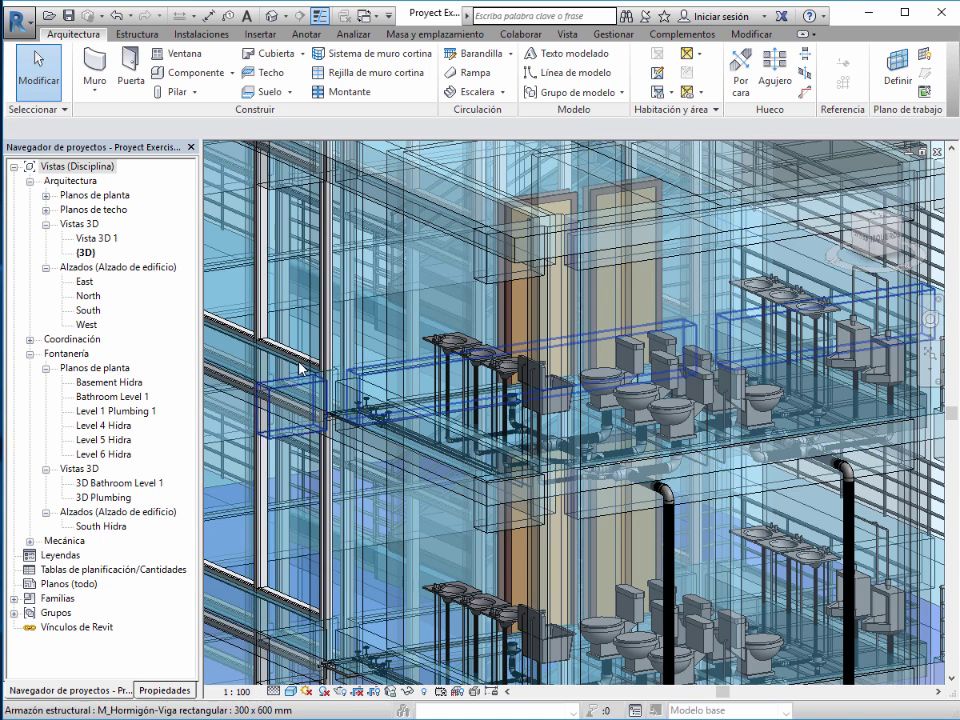
scroll(660, 422, down, 3)
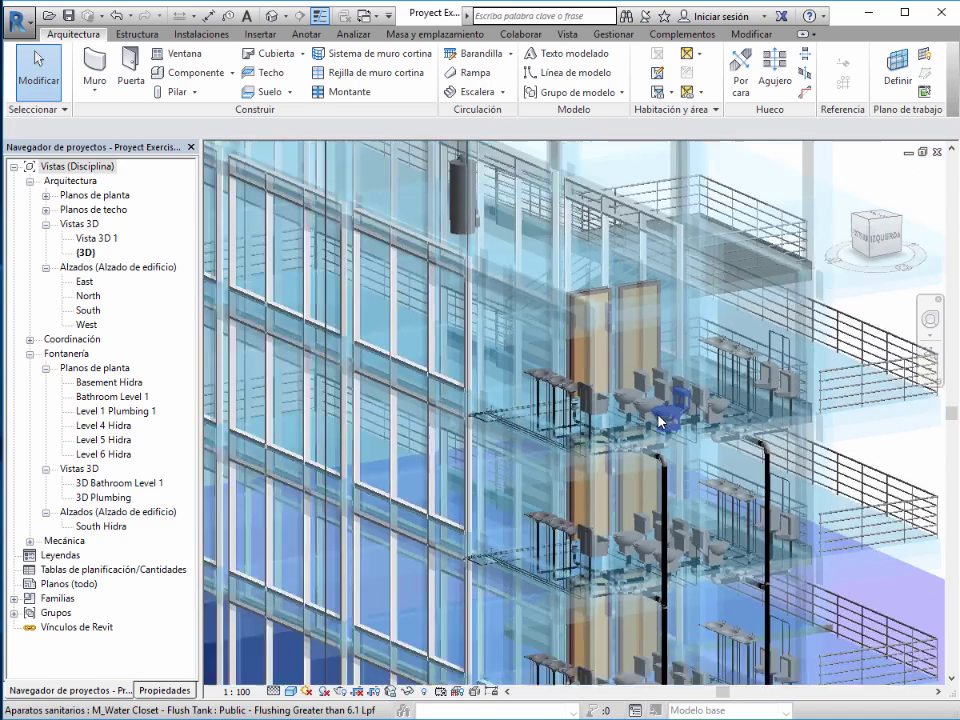
scroll(525, 410, down, 2)
scroll(525, 410, down, 2)
Pan down to the base registers and basement tanks, then open the Level 1 Plumbing 1 plan.
middle_drag(525, 407, 540, 273)
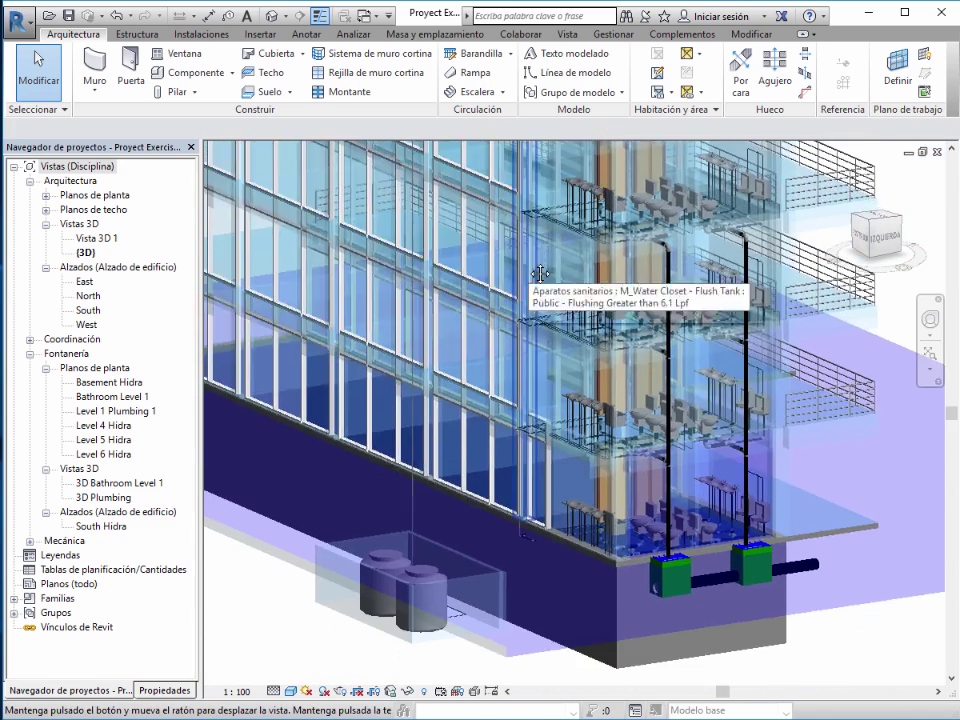
scroll(591, 553, up, 2)
scroll(572, 510, up, 2)
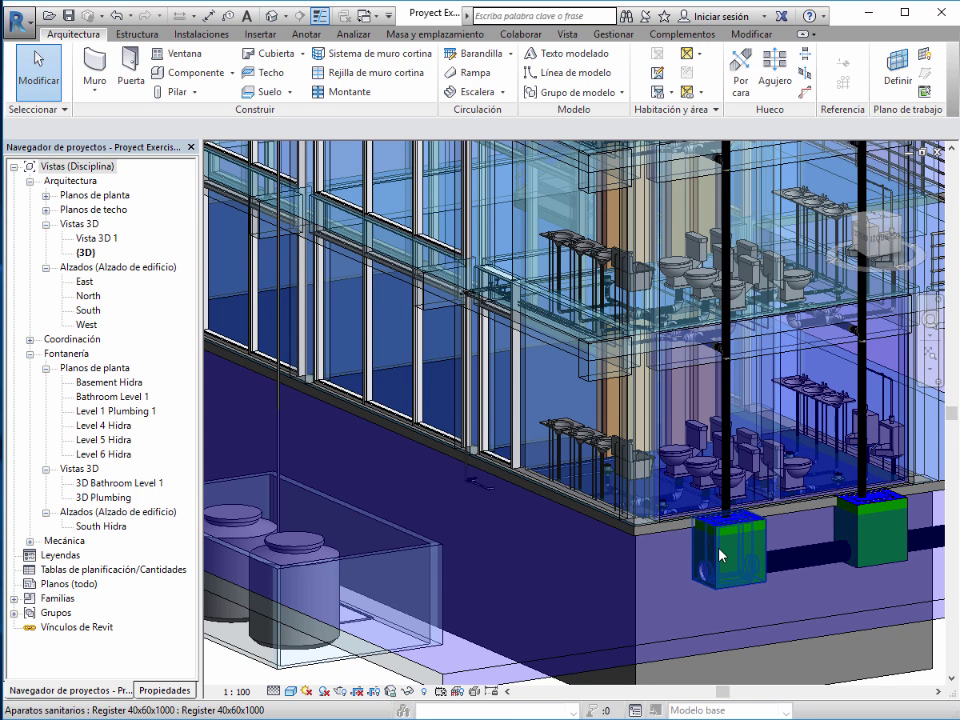
scroll(720, 556, down, 1)
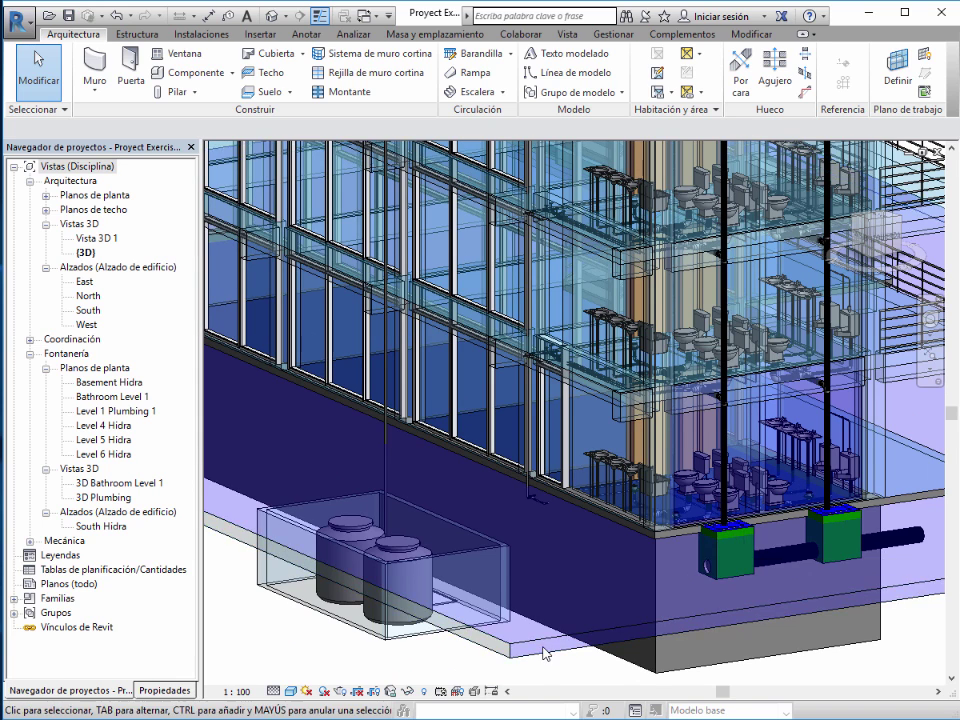
scroll(556, 603, down, 2)
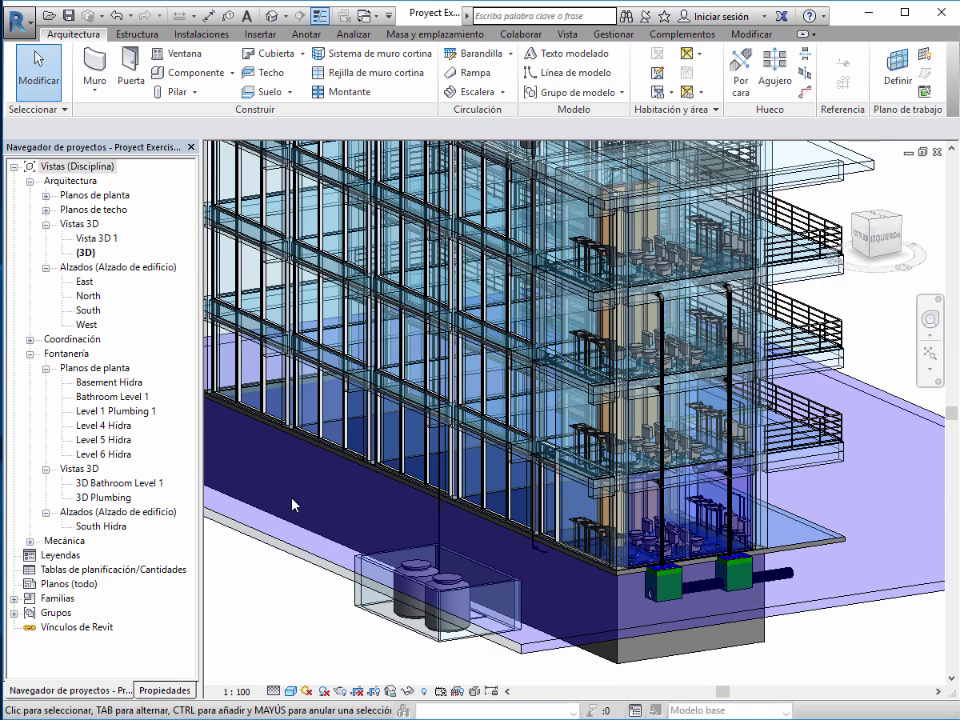
click(90, 419)
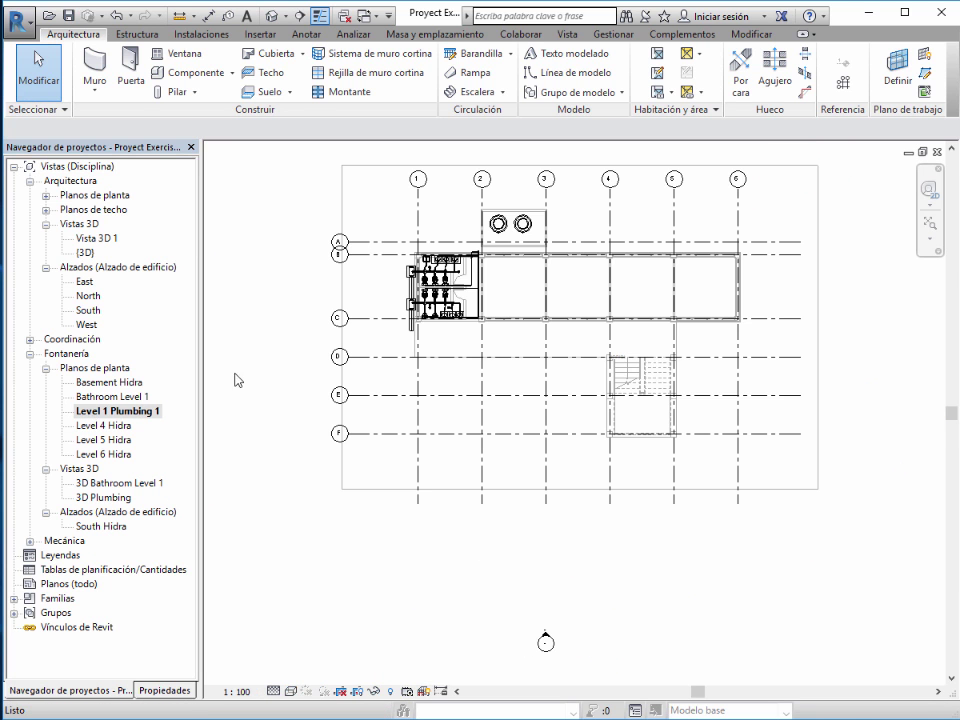
Zoom and pan the Level 1 Plumbing 1 plan to inspect both restrooms' water closets, sinks and piping.
scroll(393, 209, up, 2)
scroll(417, 235, up, 2)
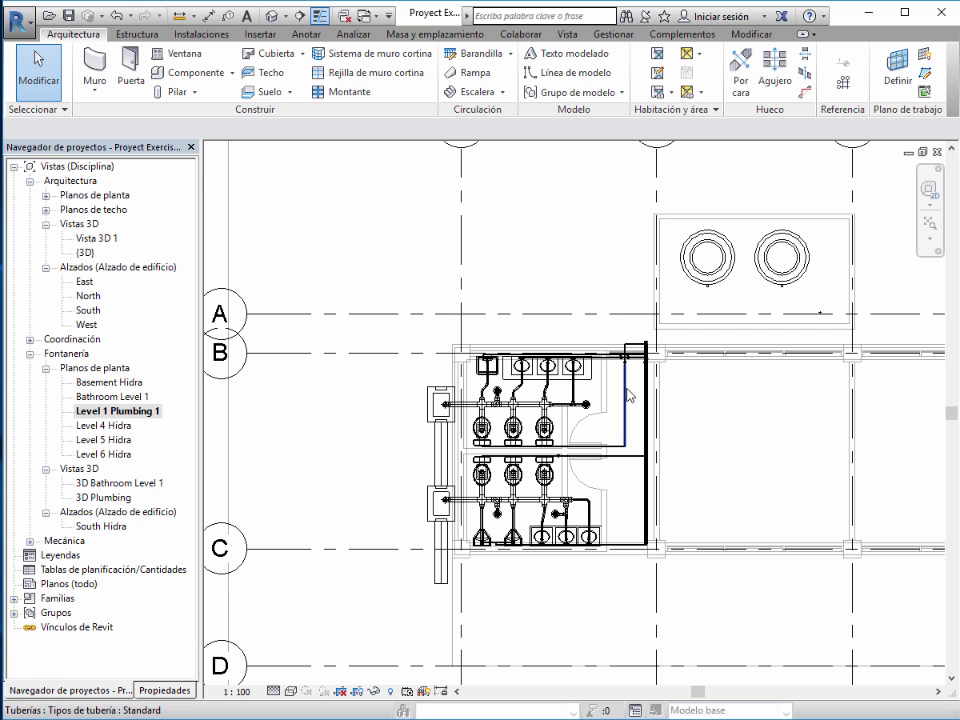
scroll(632, 380, up, 2)
scroll(631, 378, up, 2)
scroll(632, 378, up, 1)
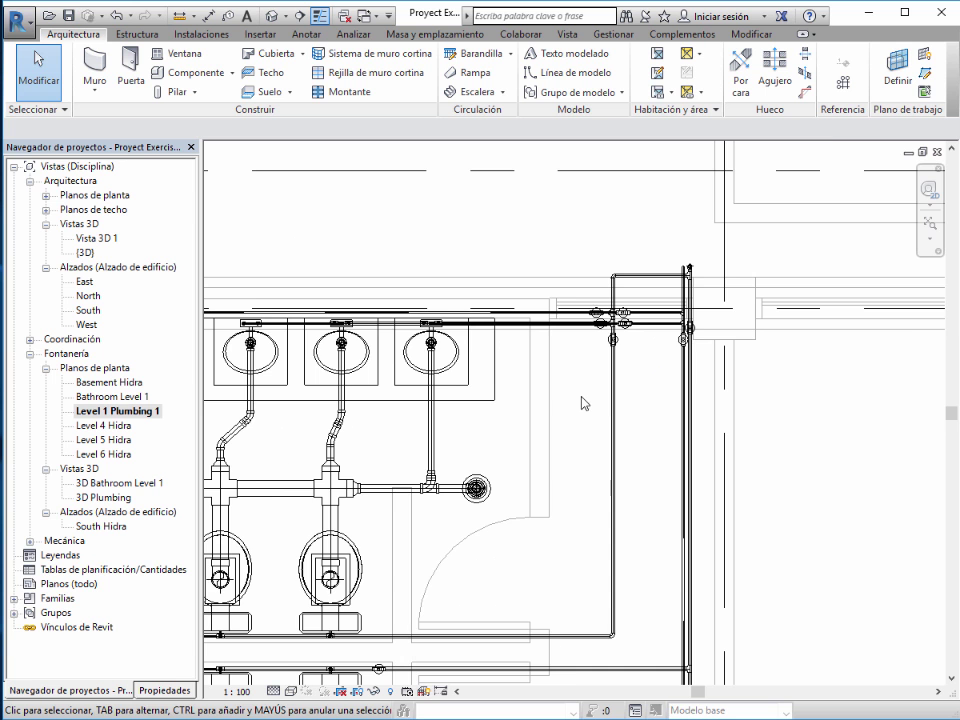
scroll(582, 402, down, 2)
middle_drag(582, 405, 822, 311)
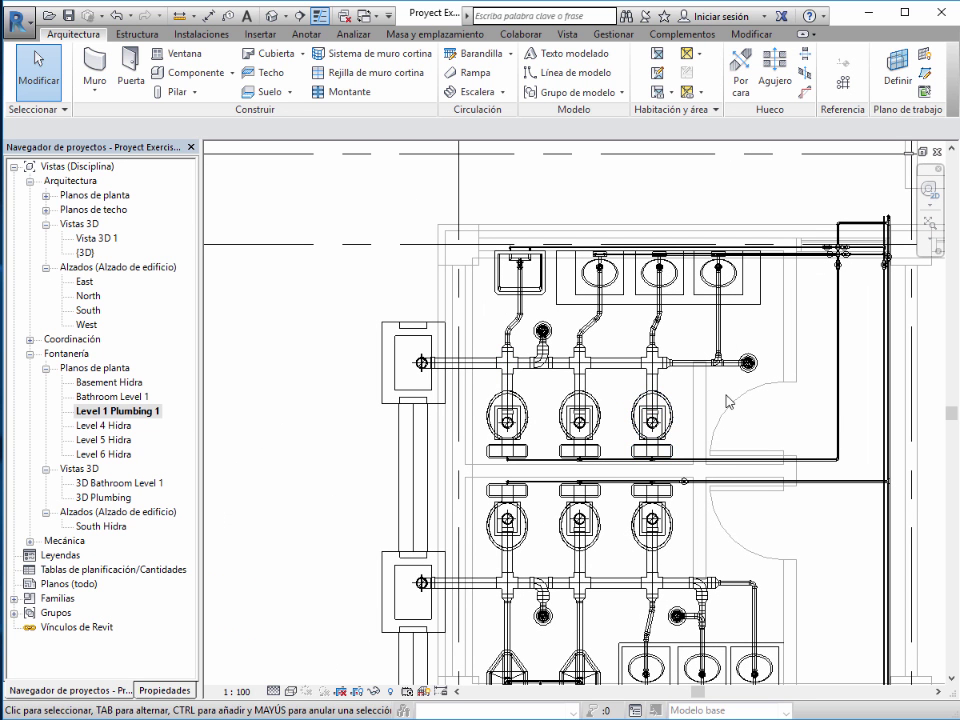
scroll(676, 407, down, 2)
middle_drag(662, 404, 468, 368)
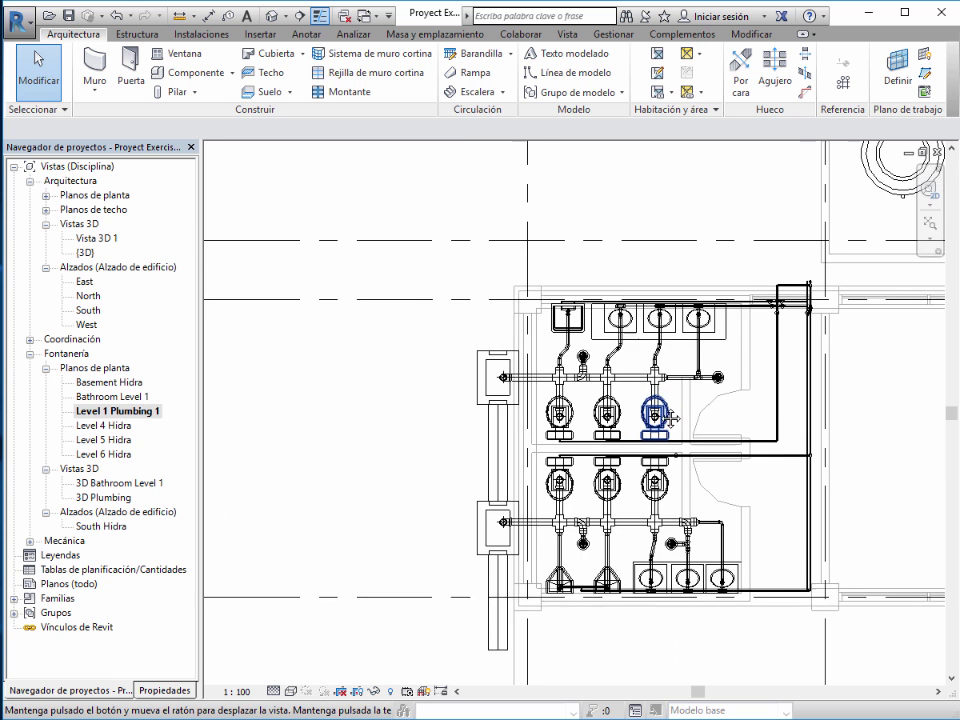